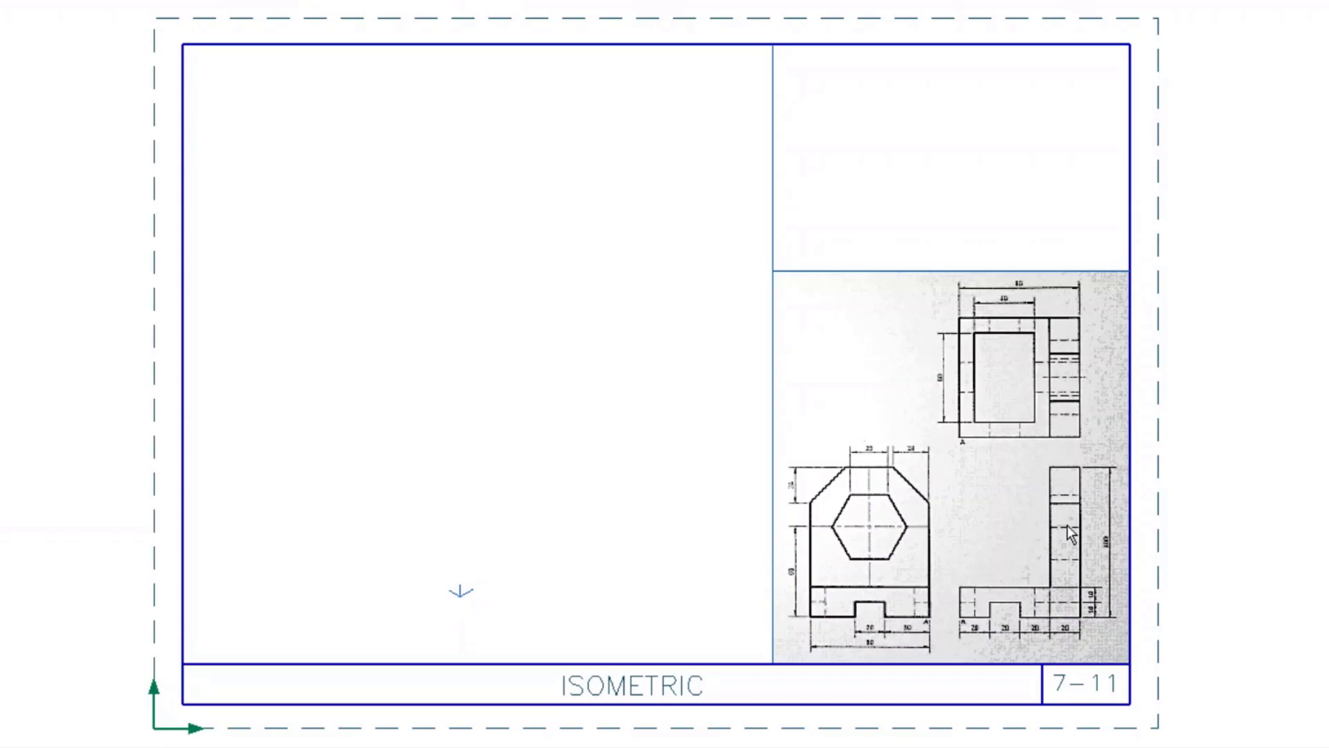
- Zoom and pan around the sheet to frame the whole isometric drawing
scroll(1170, 538, "up", 1)
scroll(1173, 545, "up", 2)
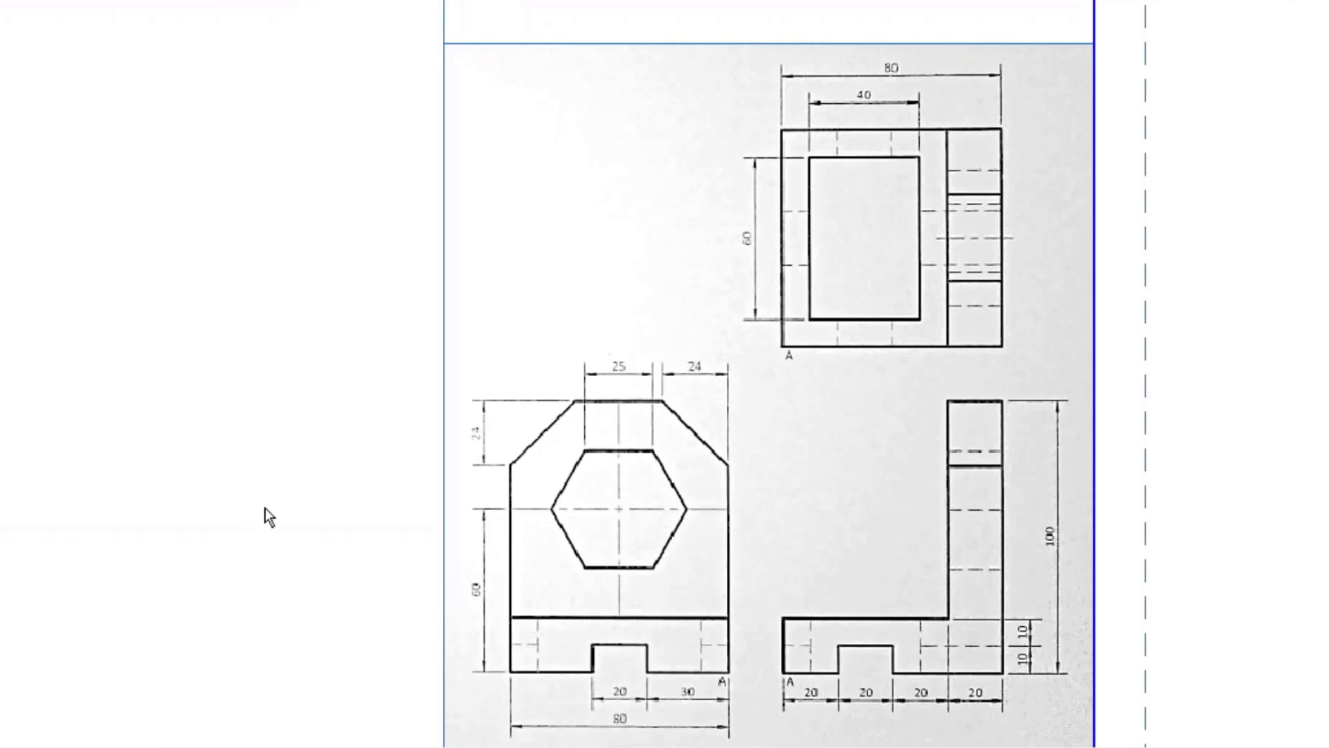
key("Home")
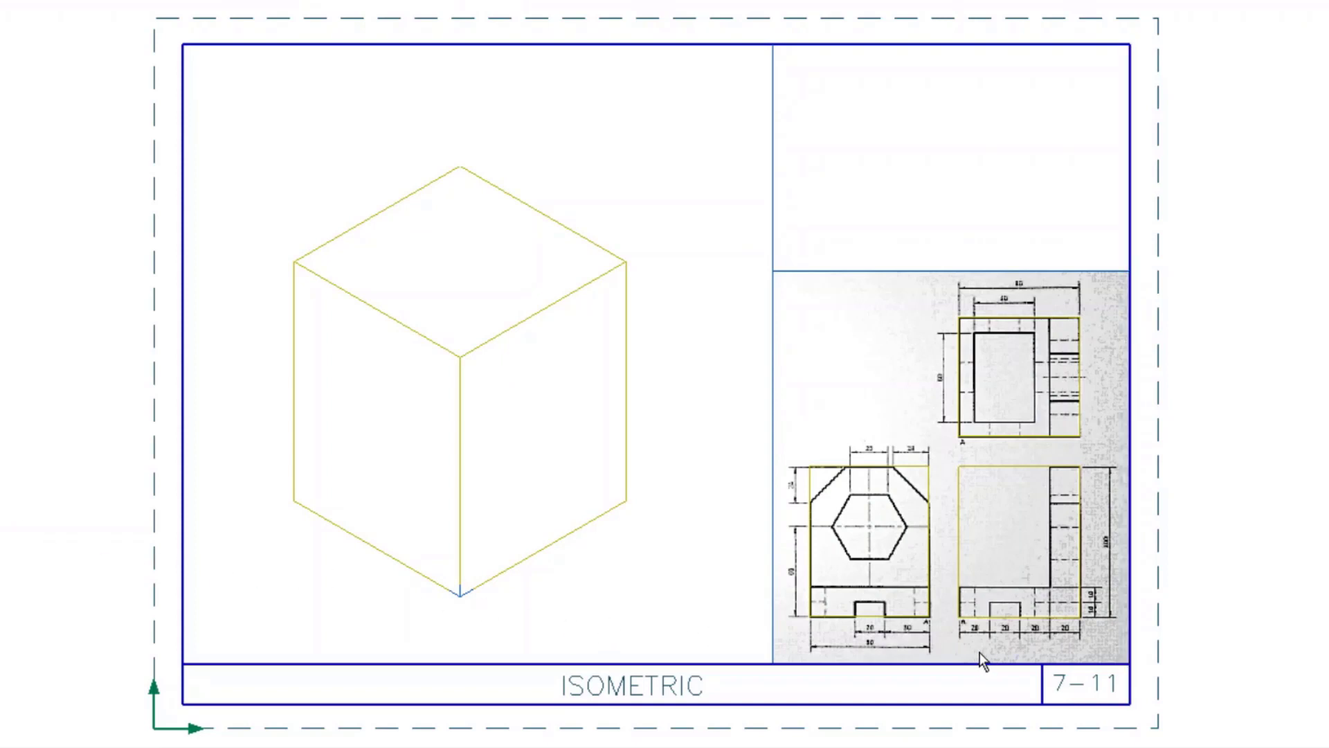
scroll(984, 642, "up", 5)
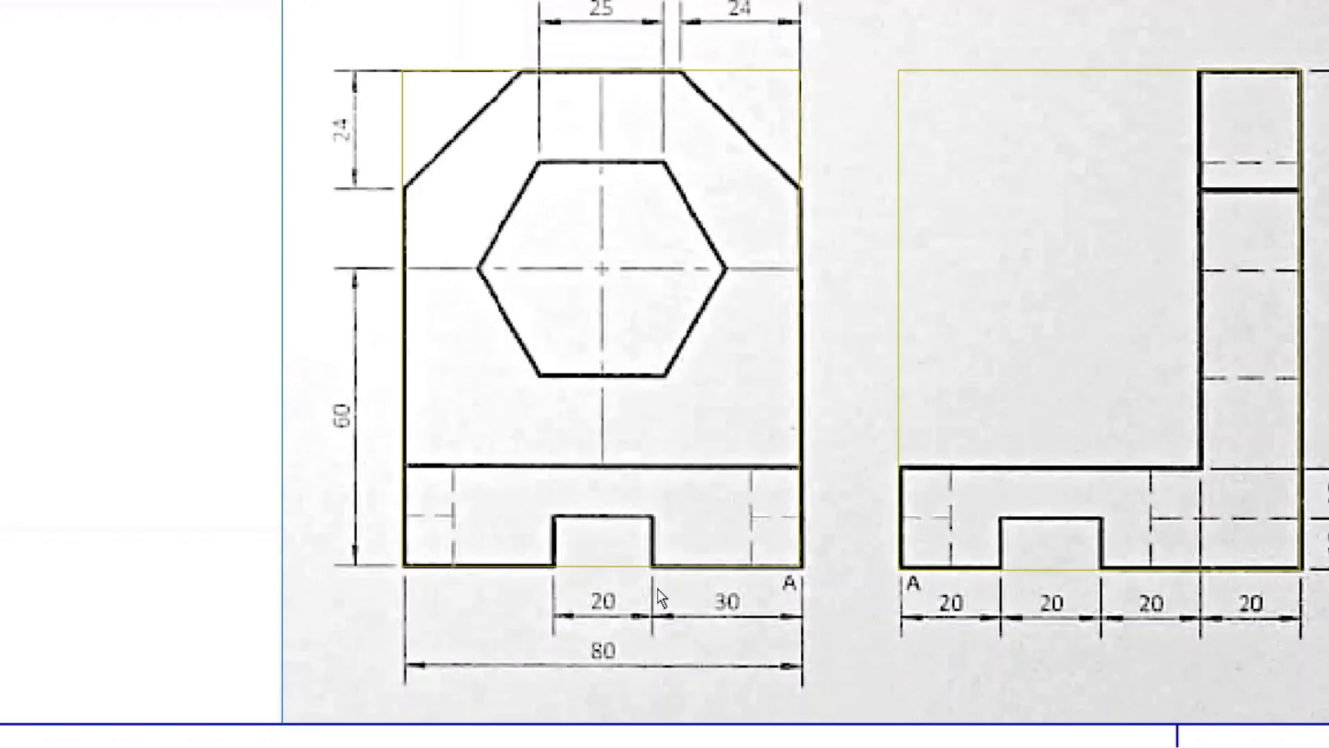
middle_click(666, 573)
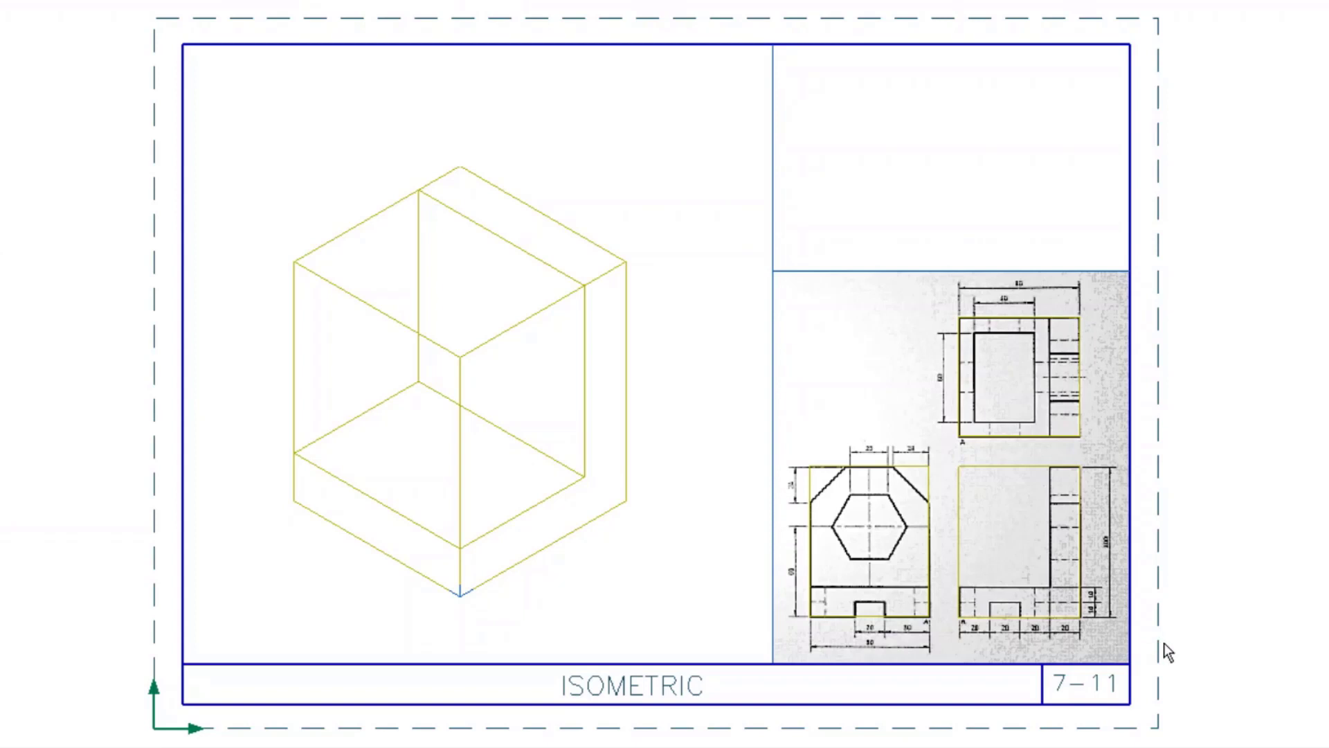
scroll(1126, 622, "up", 5)
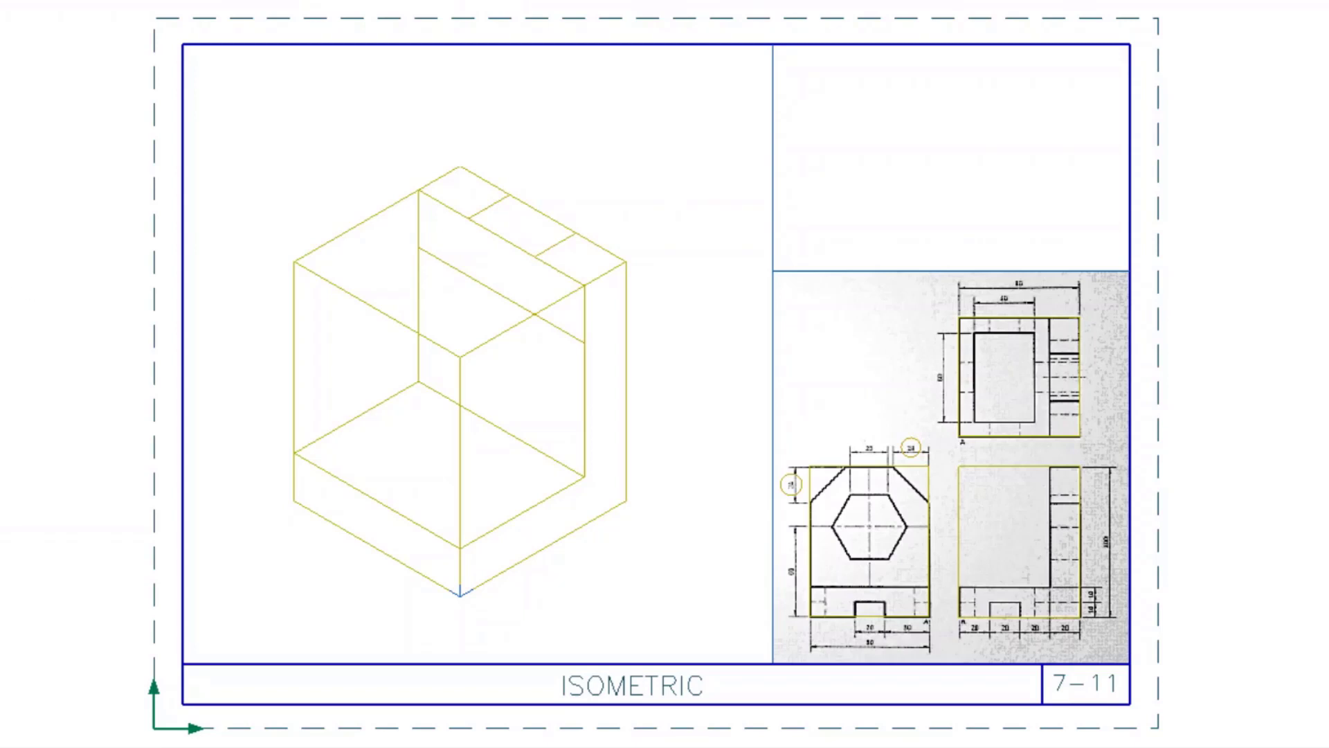
- Zoom to extents (Z, E) to show the whole sheet with the isometric box
scroll(890, 489, "up", 5)
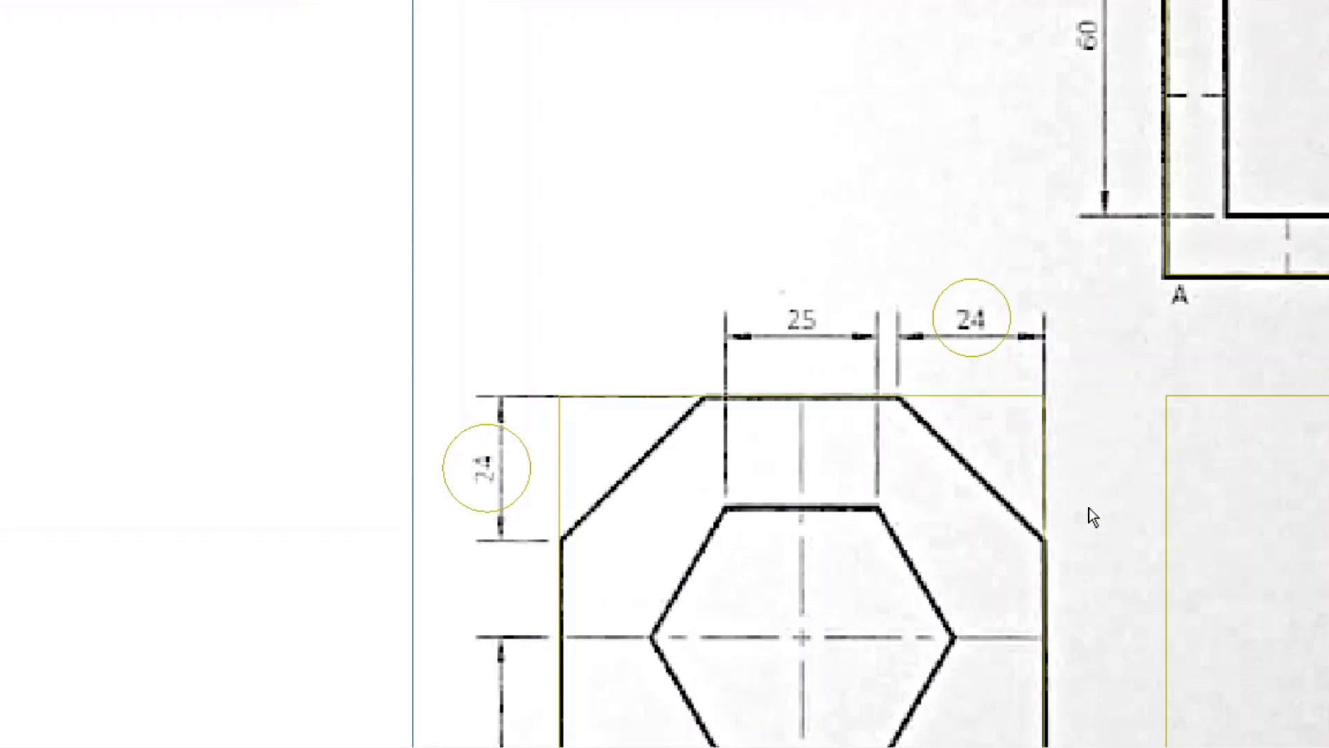
key("z")
key("Return")
key("e")
key("Return")
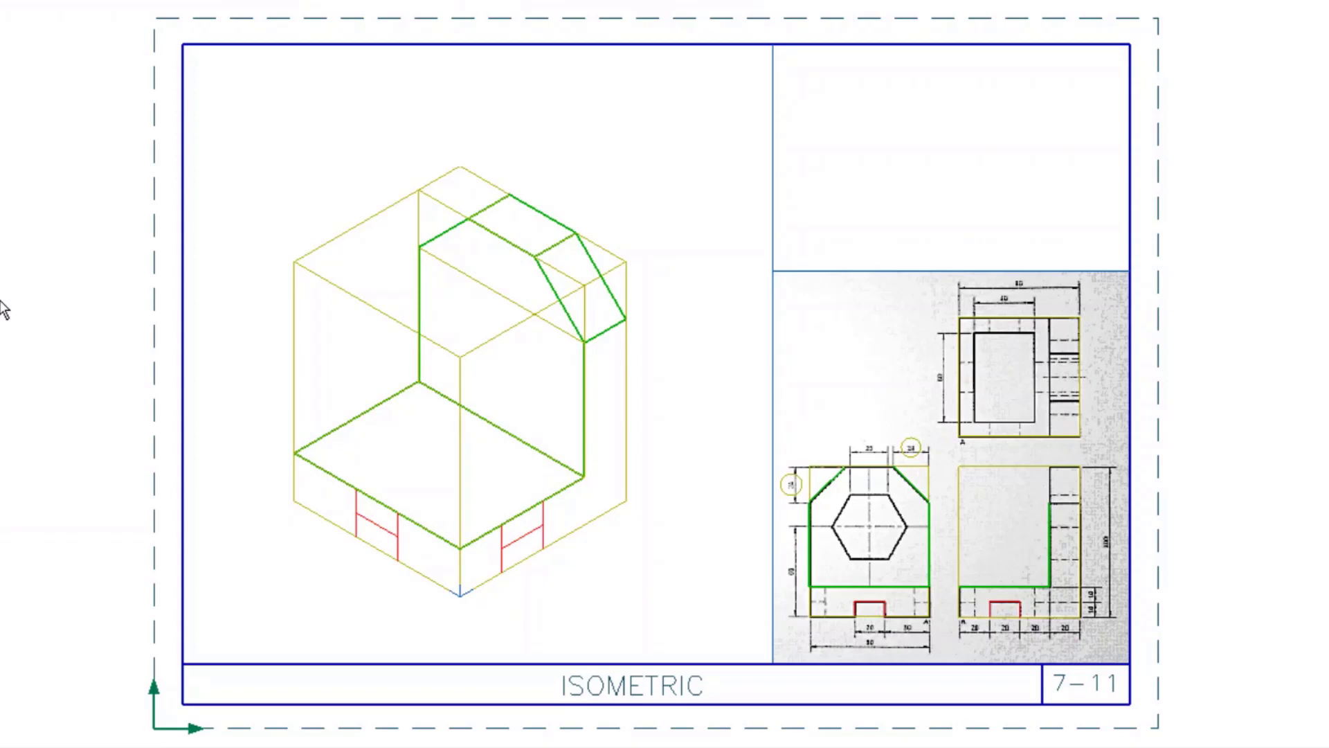
- Return to the full sheet view, then select and deselect the left slot's top edge
scroll(989, 654, "up", 6)
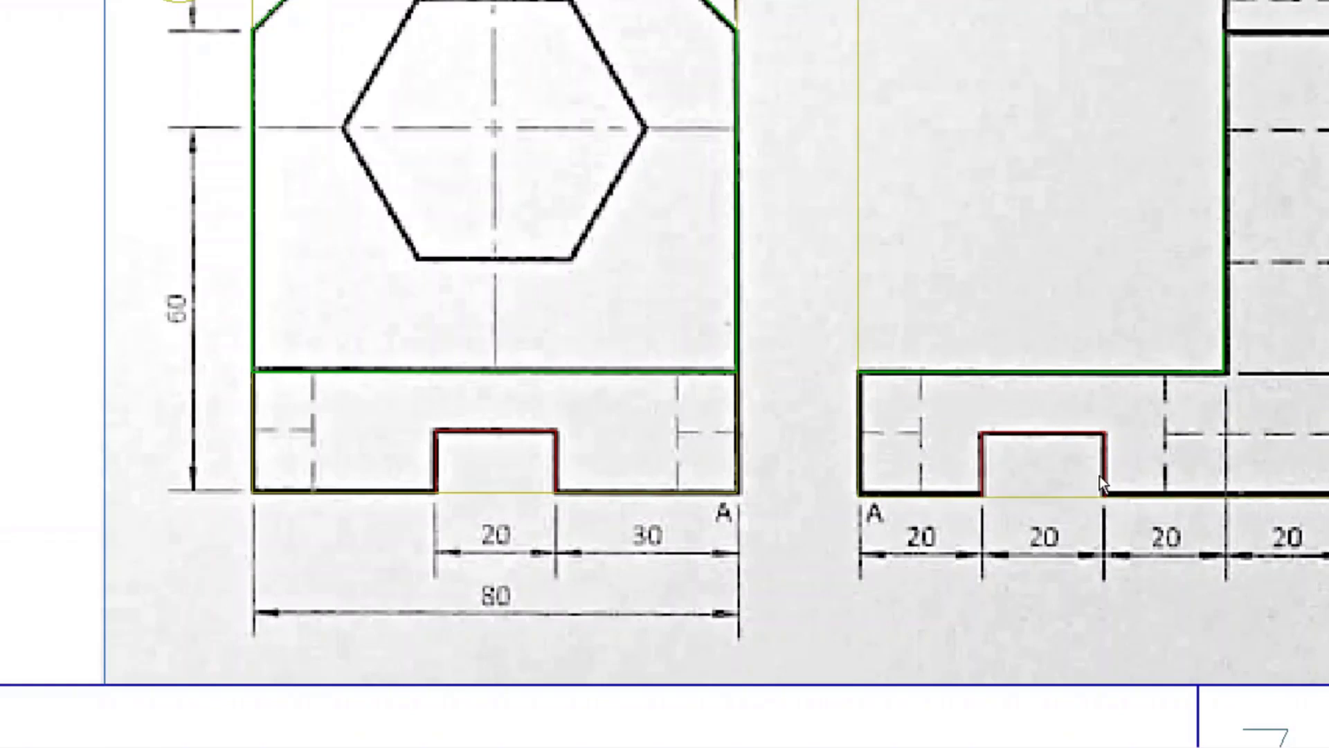
middle_click(1044, 504)
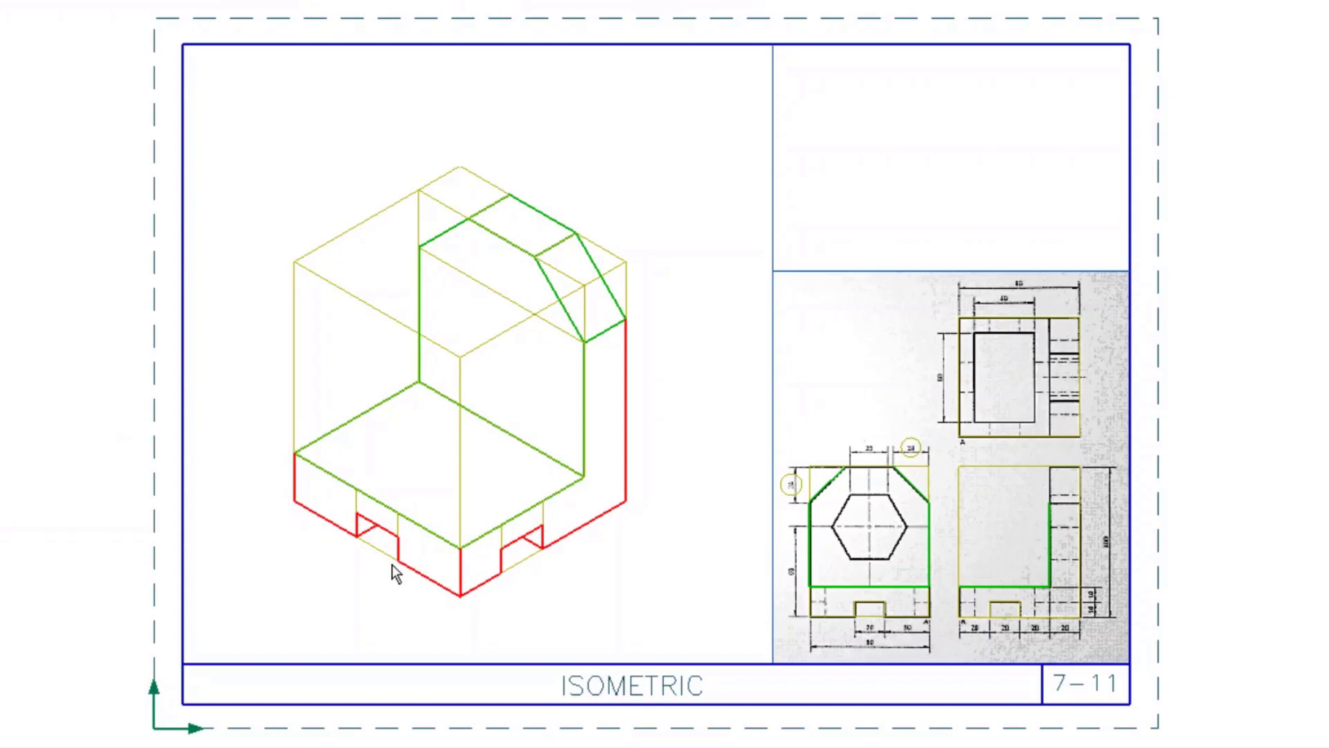
left_click(380, 526)
left_click(730, 637)
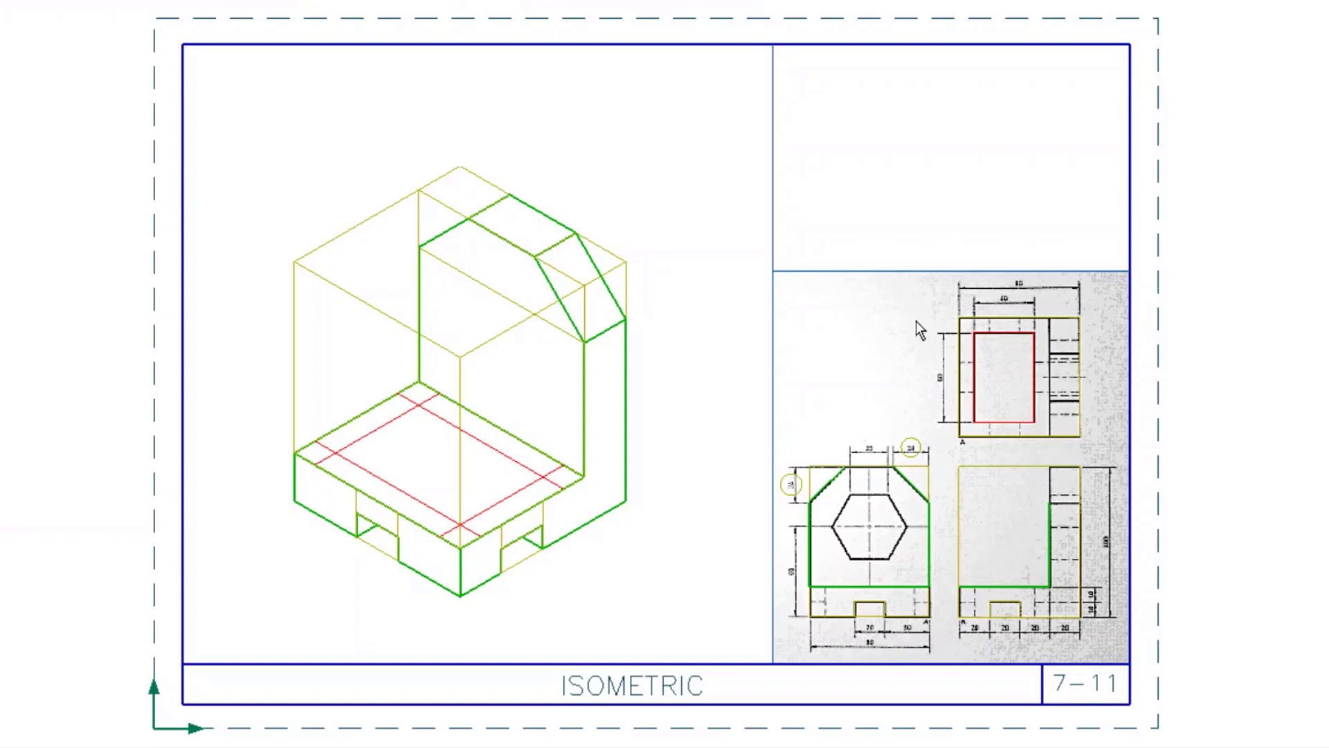
- Zoom to extents, then zoom back in on the isometric base
scroll(1070, 377, "up", 6)
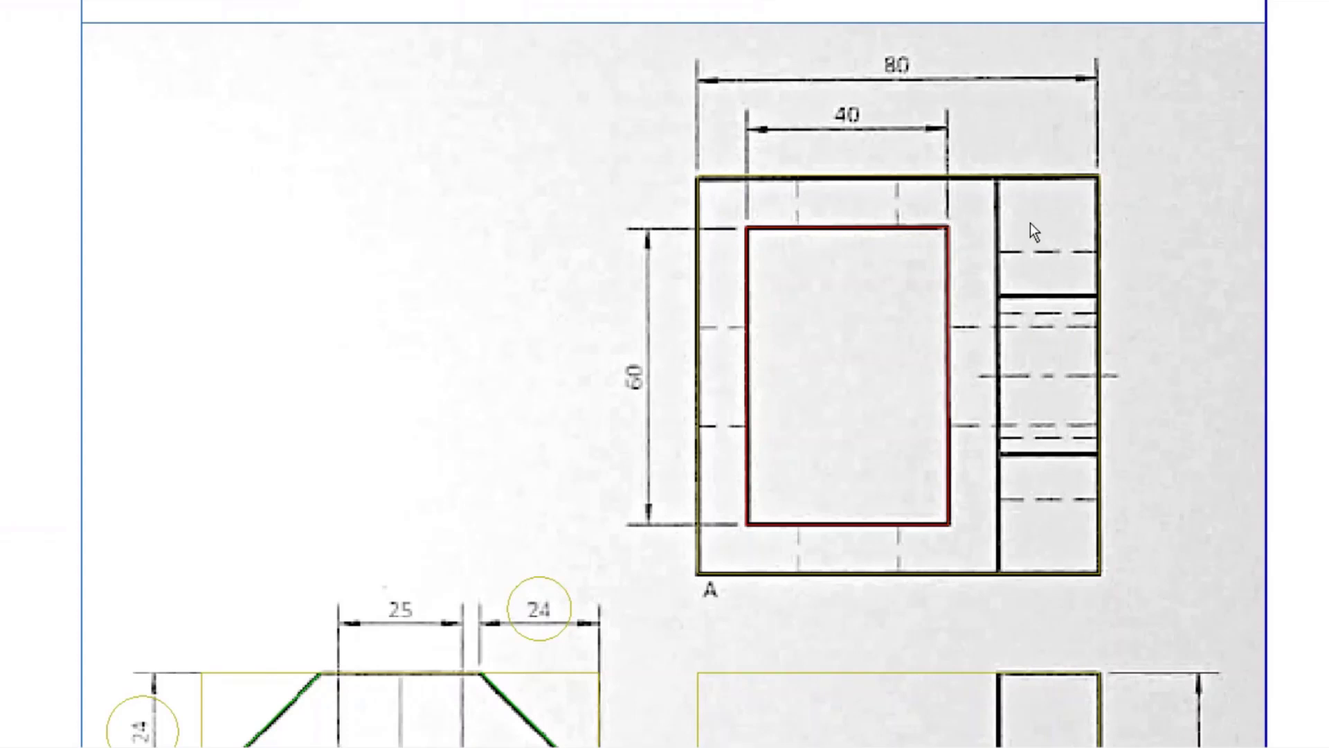
key("z")
key("e")
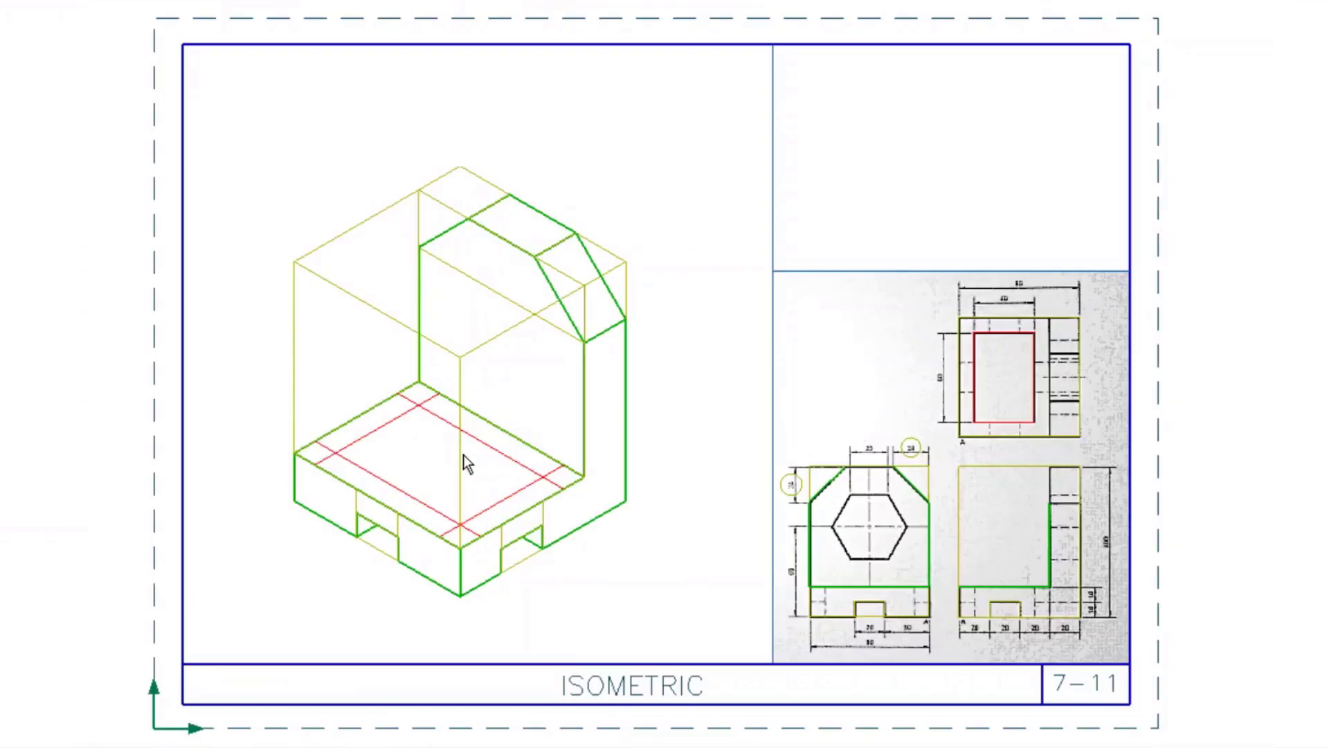
scroll(389, 546, "up", 5)
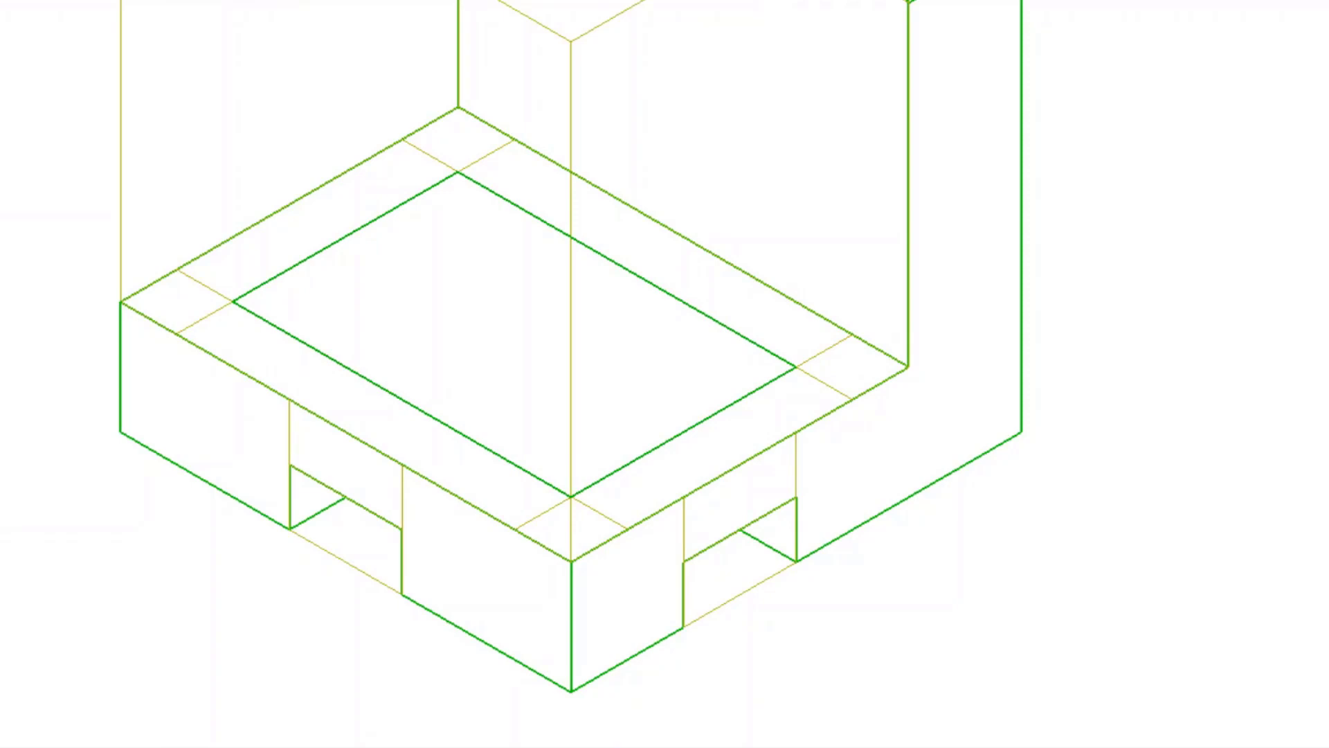
scroll(396, 541, "down", 5)
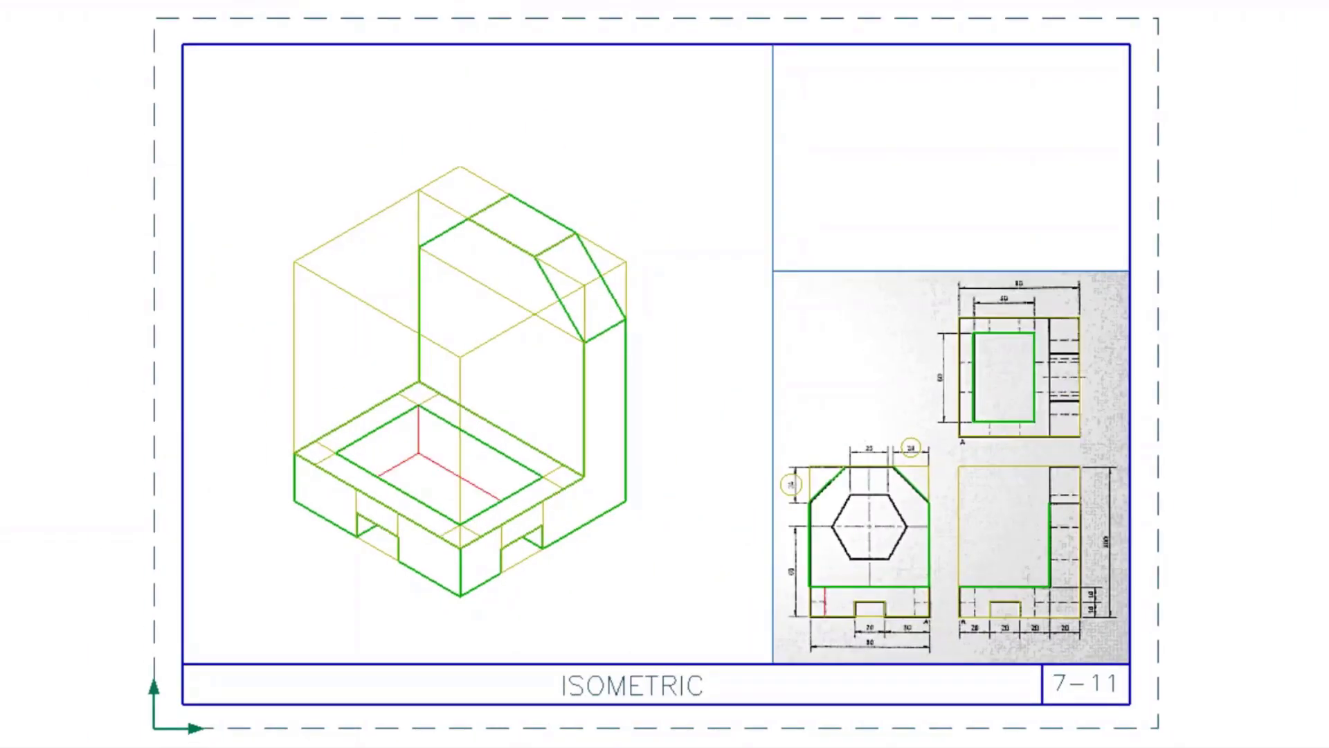
scroll(368, 467, "up", 1)
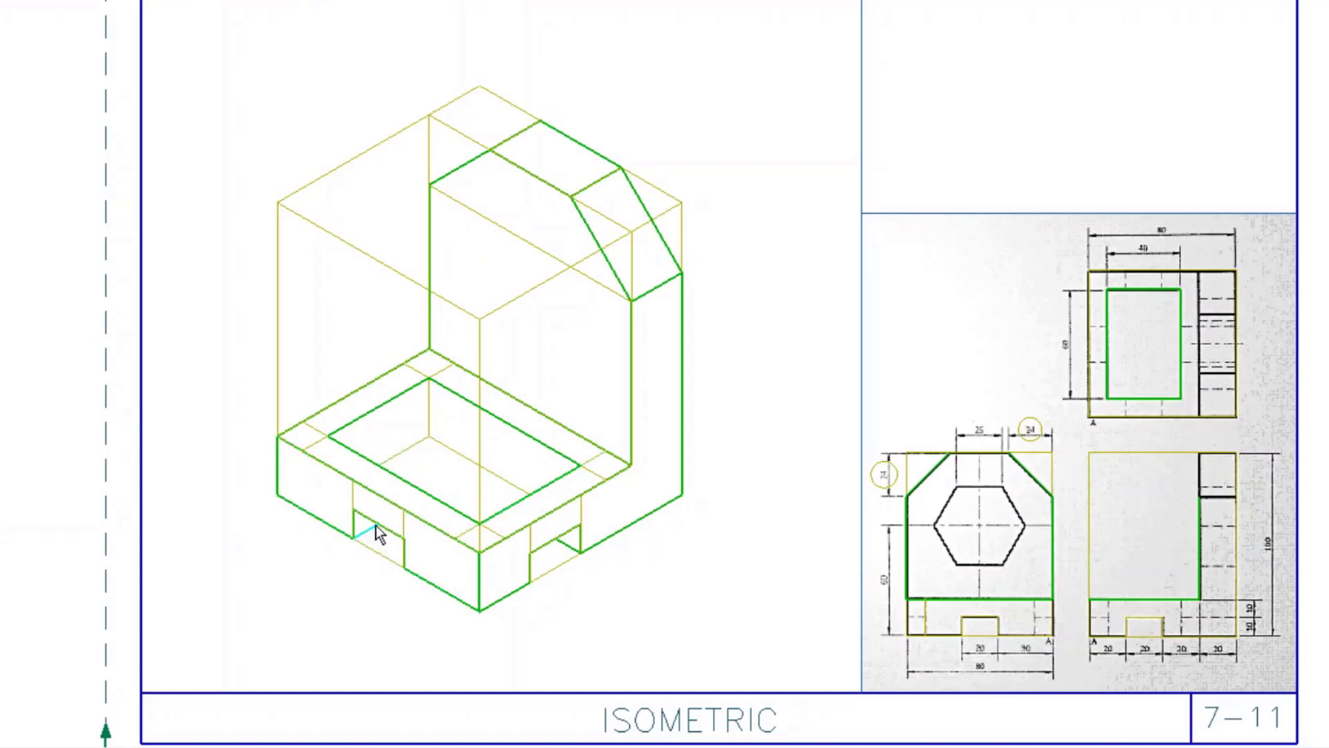
- Turn the right slot's two inner edges and the tray's front inner edge green
left_click(561, 550)
left_click(555, 551)
left_click(471, 516)
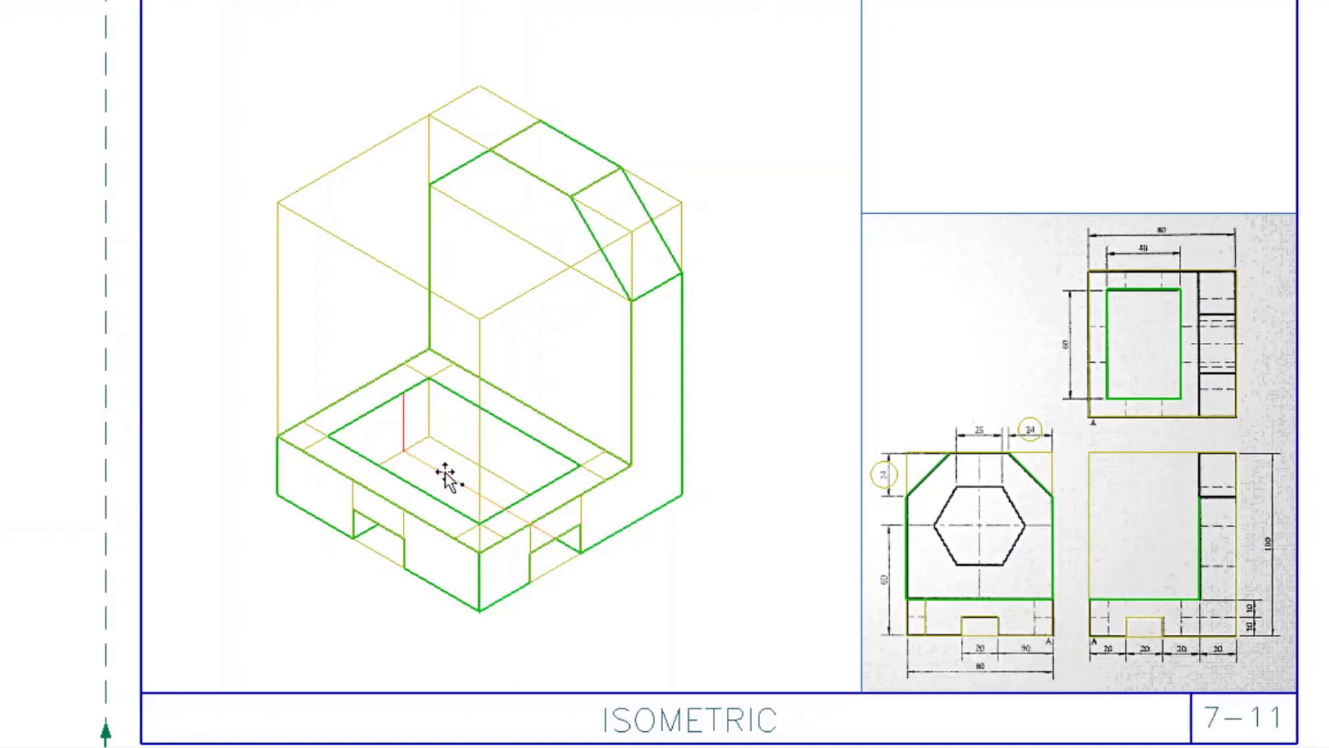
- Place the pocket step lines, moving the tray's diagonal edge down to the step
left_click(406, 454)
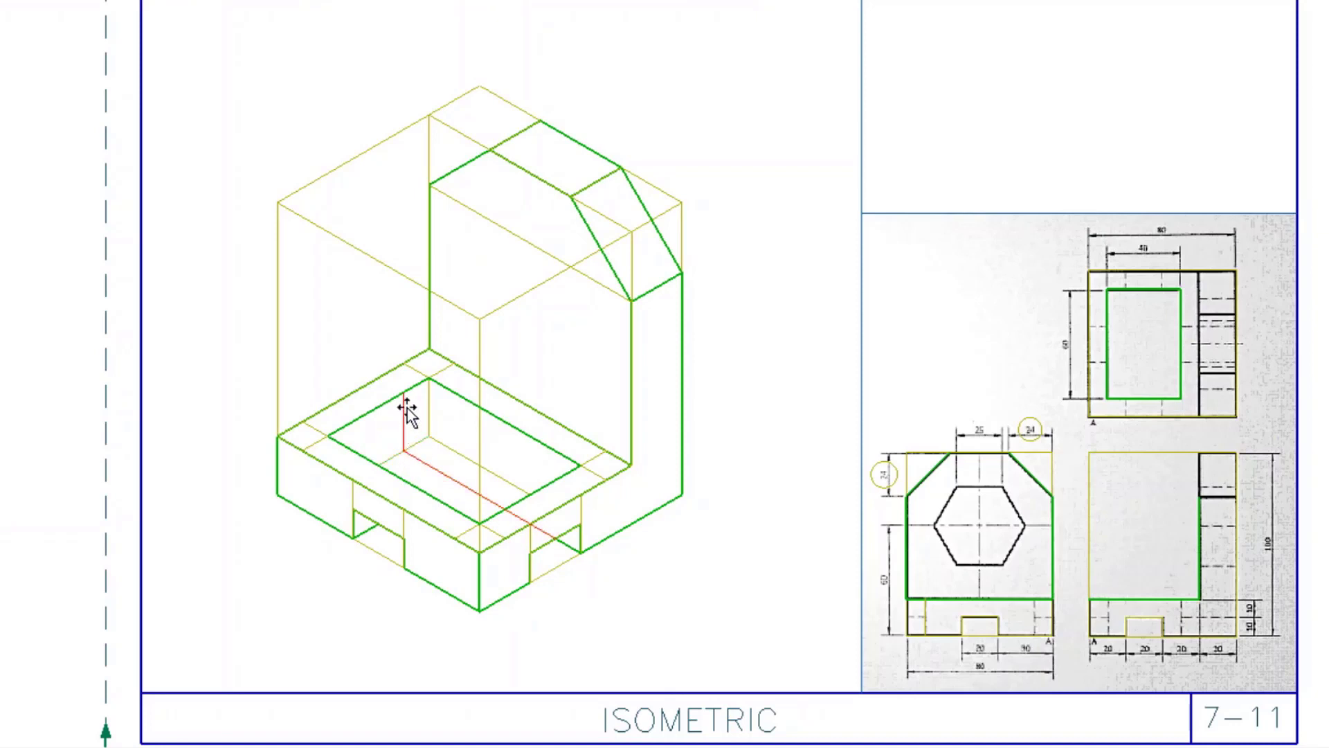
left_click(278, 376)
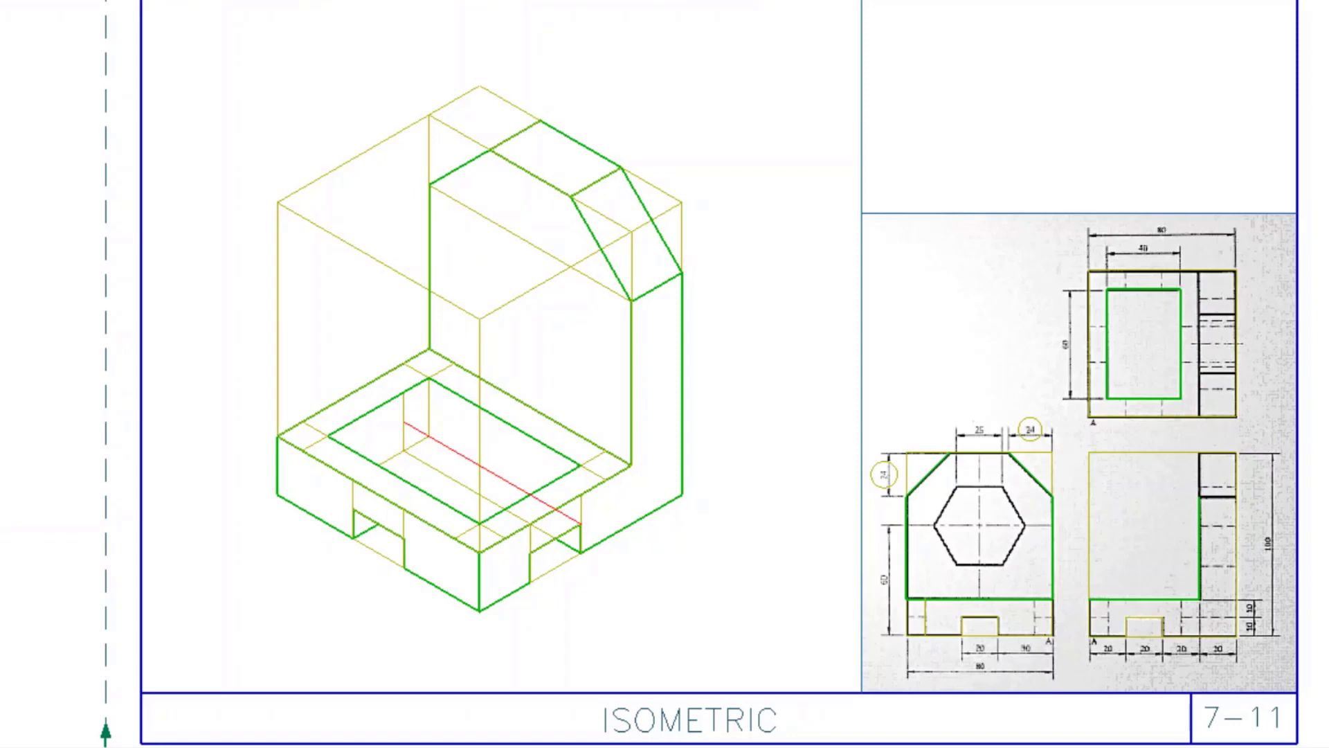
left_click(581, 519)
left_click(403, 422)
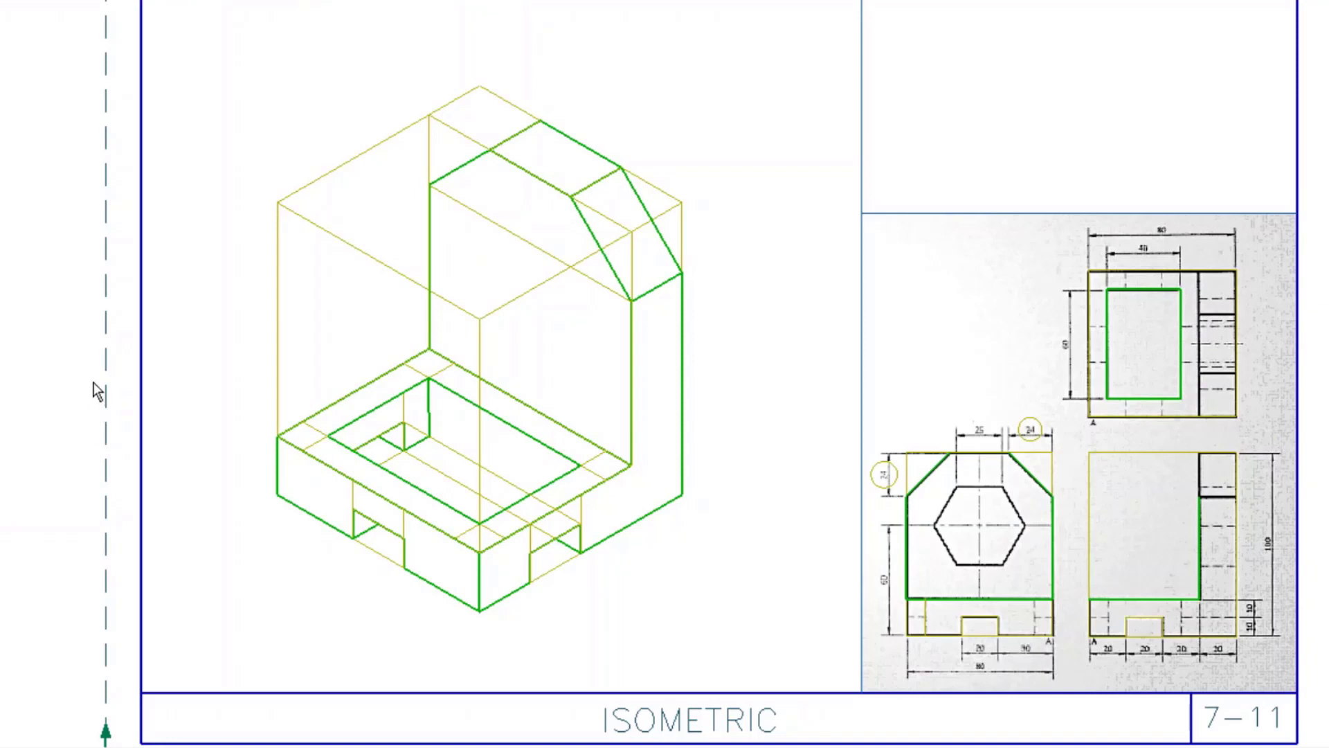
- Turn the slot's pocket edge green and zoom in toward the reference front view
left_click(391, 546)
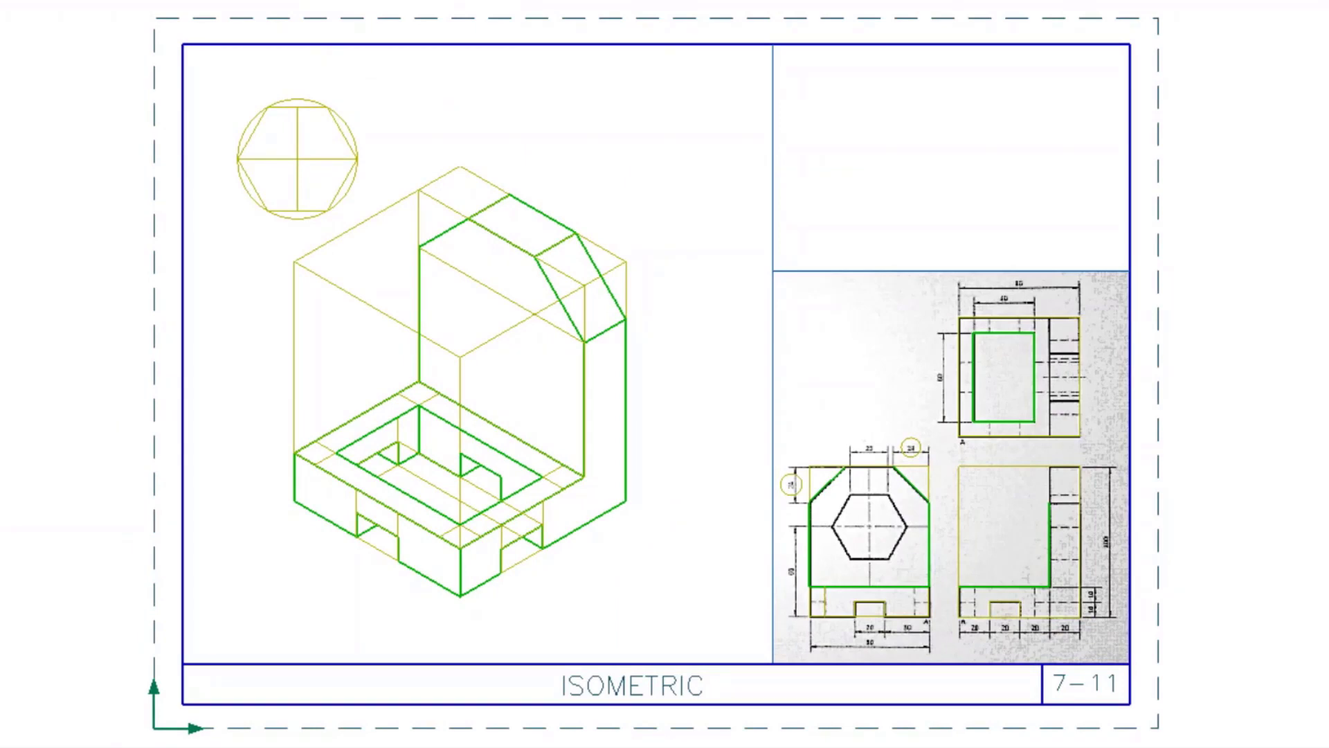
scroll(892, 547, "up", 6)
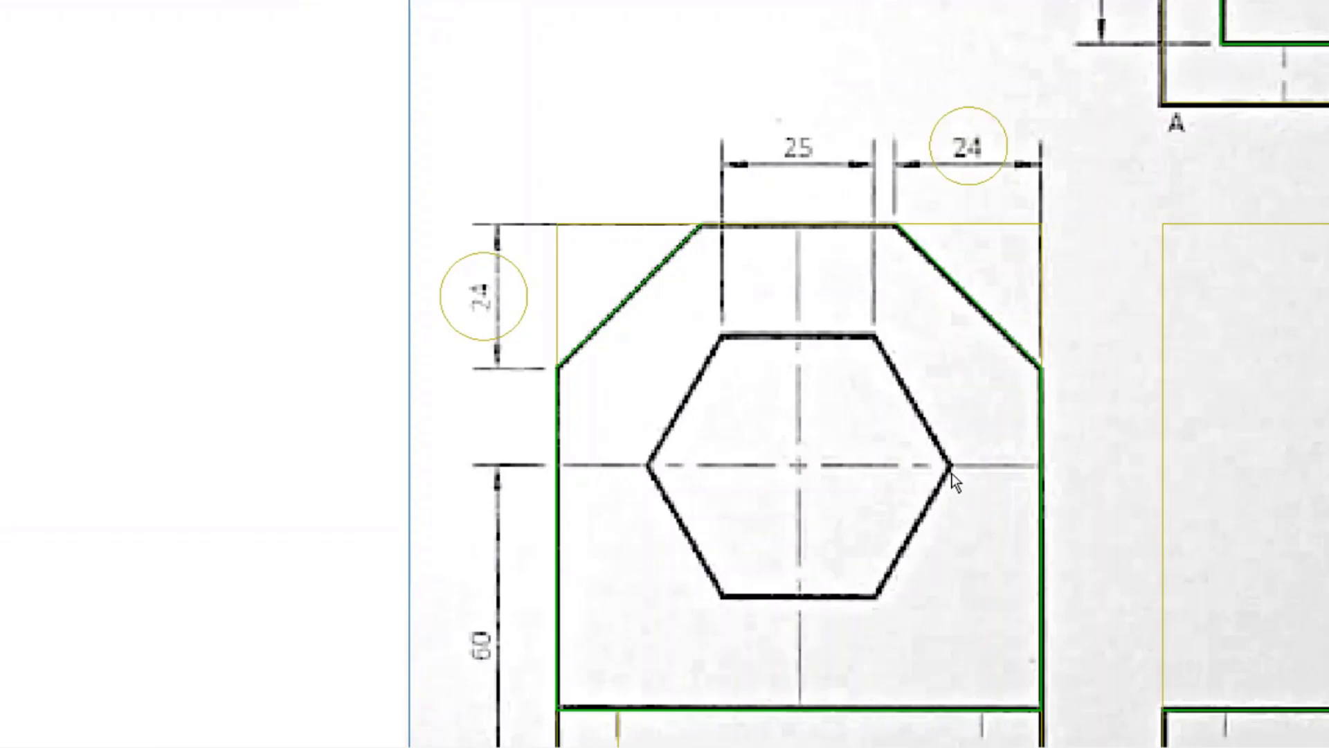
- Add the vertical centre line through the hexagon, then return to the full sheet view
scroll(950, 472, "down", 6)
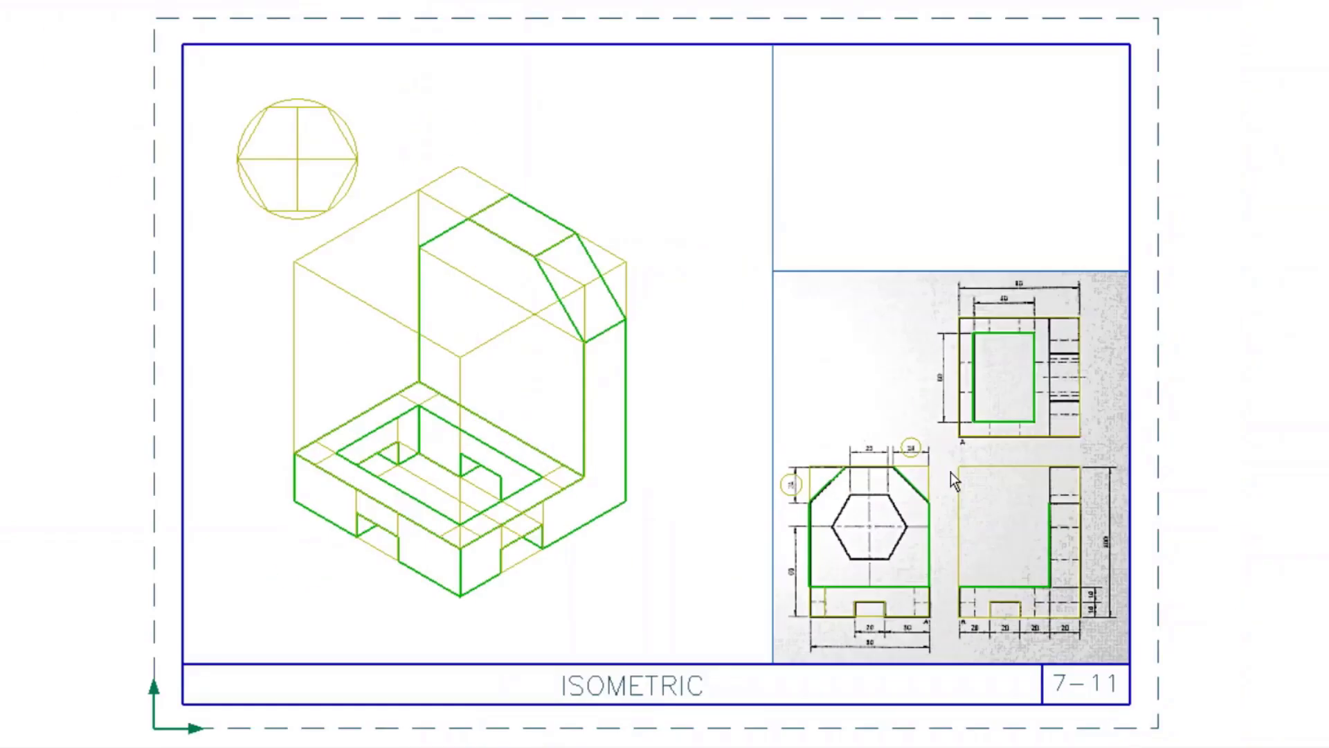
left_click(297, 109)
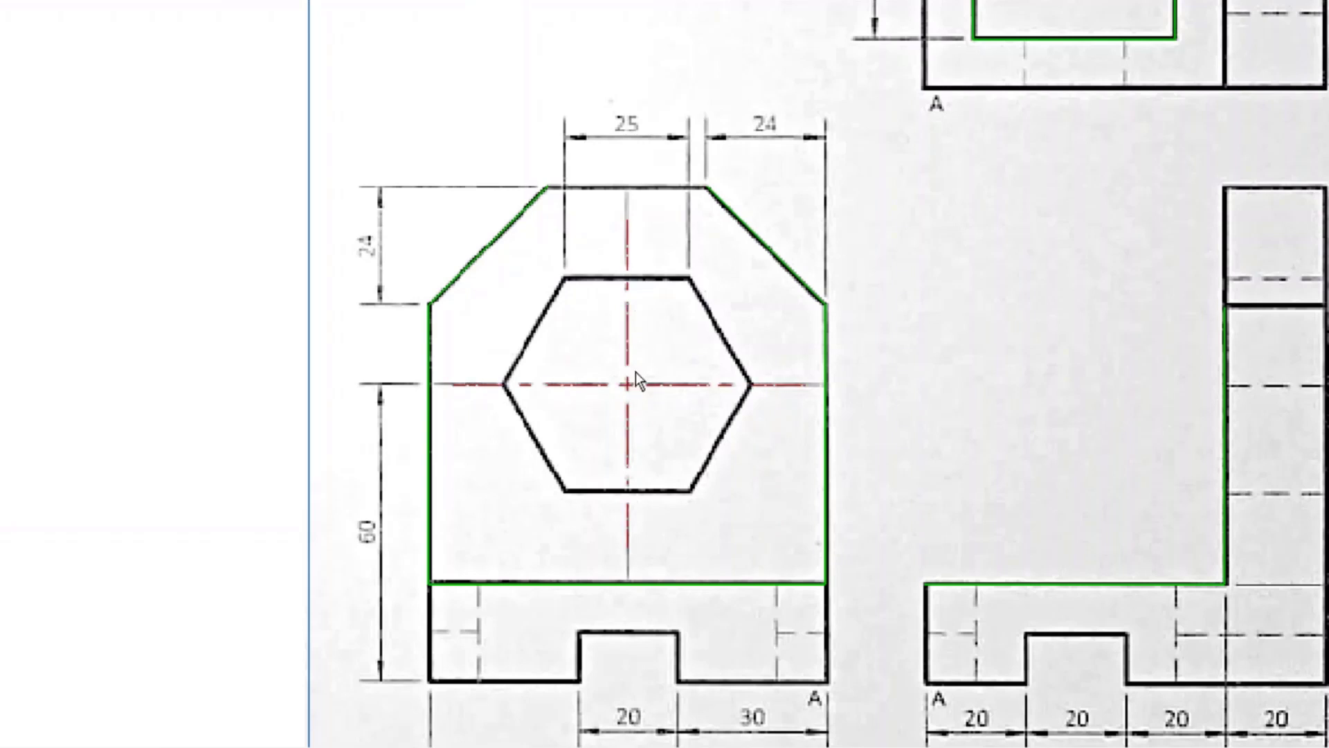
key("f")
scroll(322, 314, "up", 3)
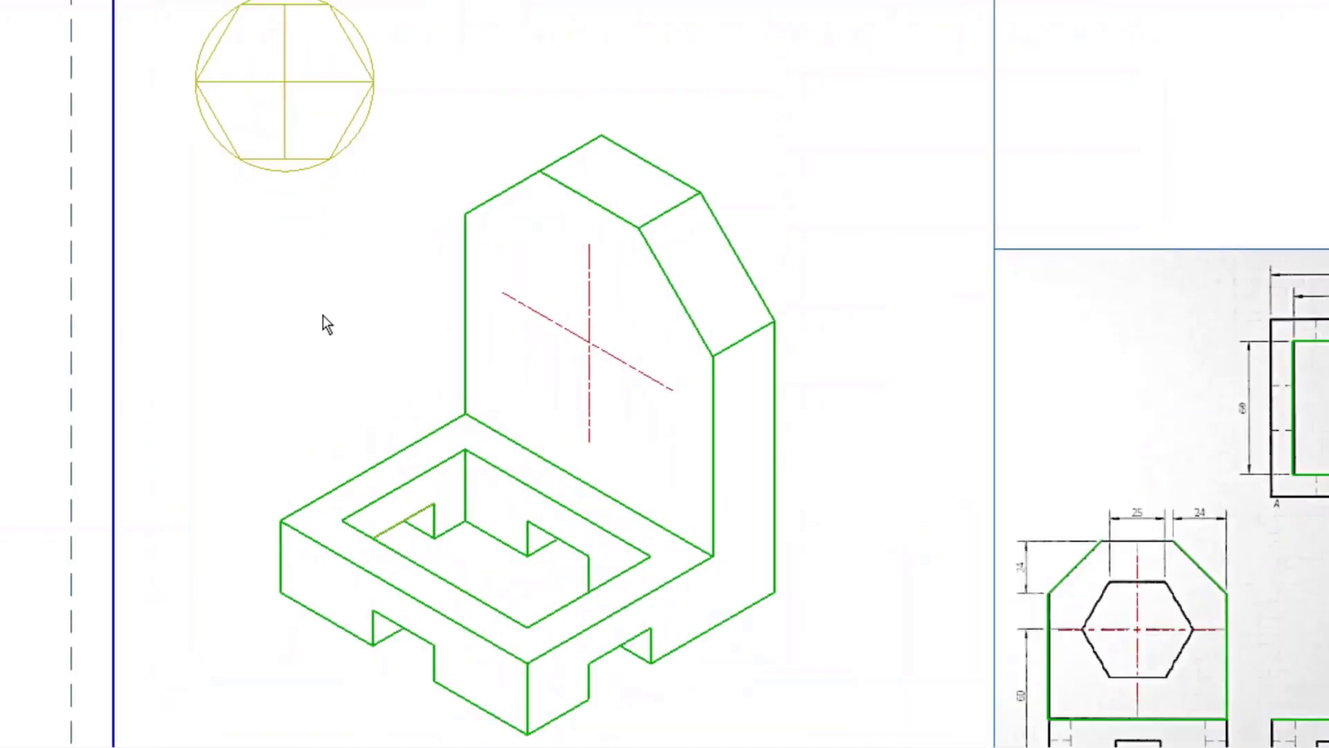